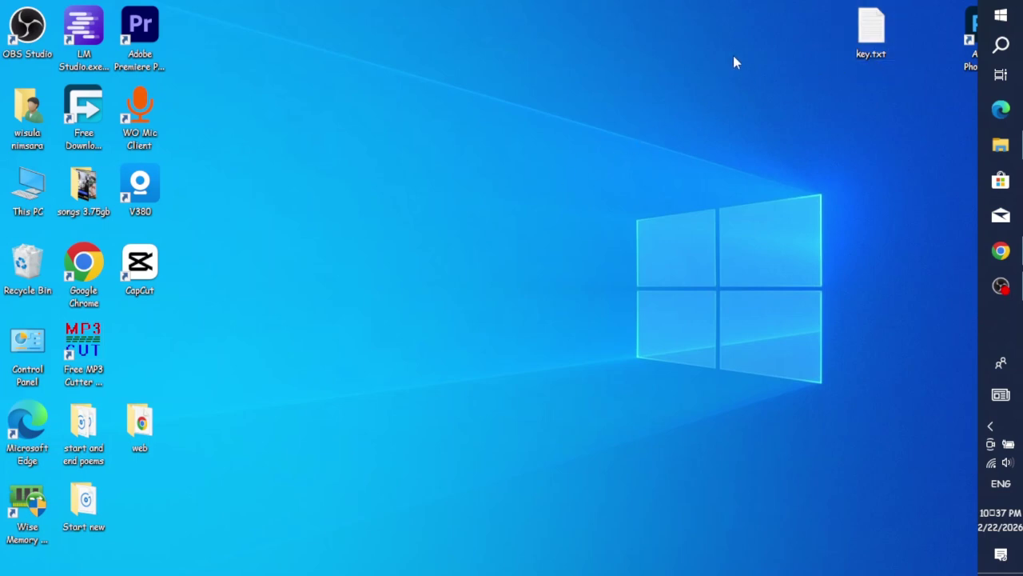
View the product key stored in key.txt on the desktop, and close the file.
double_click(872, 34)
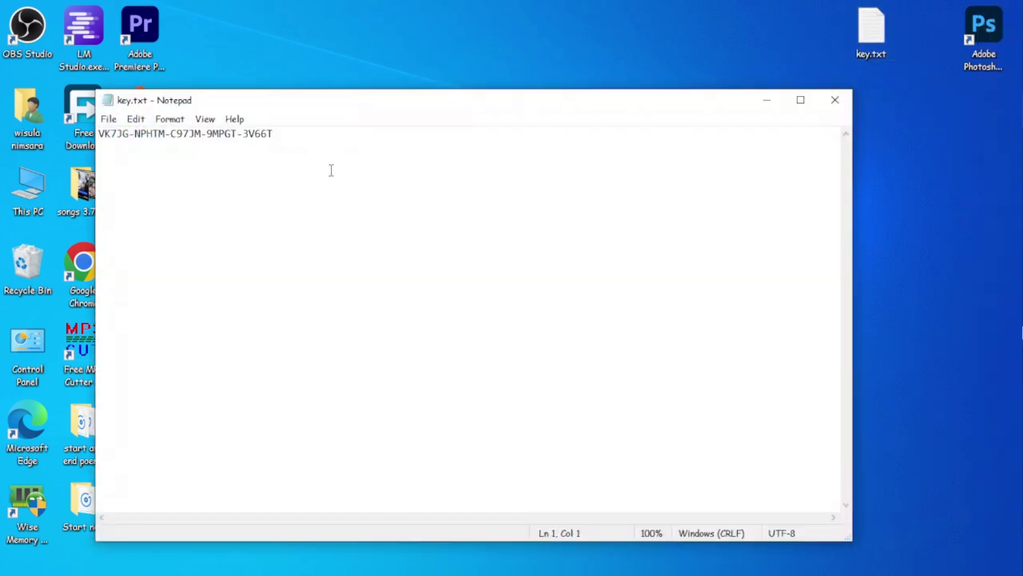
click(836, 101)
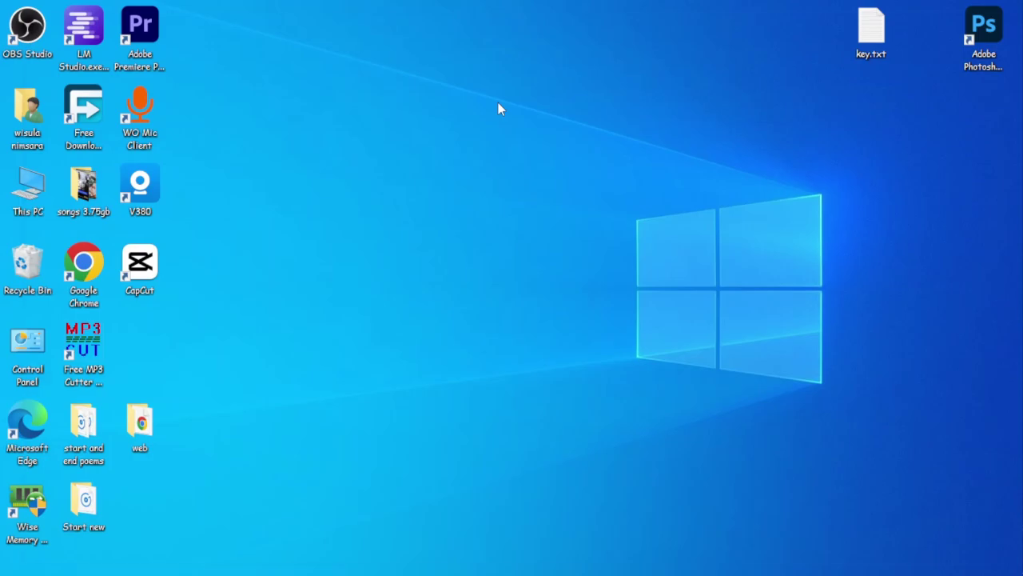
Open the Windows Activation settings by searching the system settings for "act".
key(super+i)
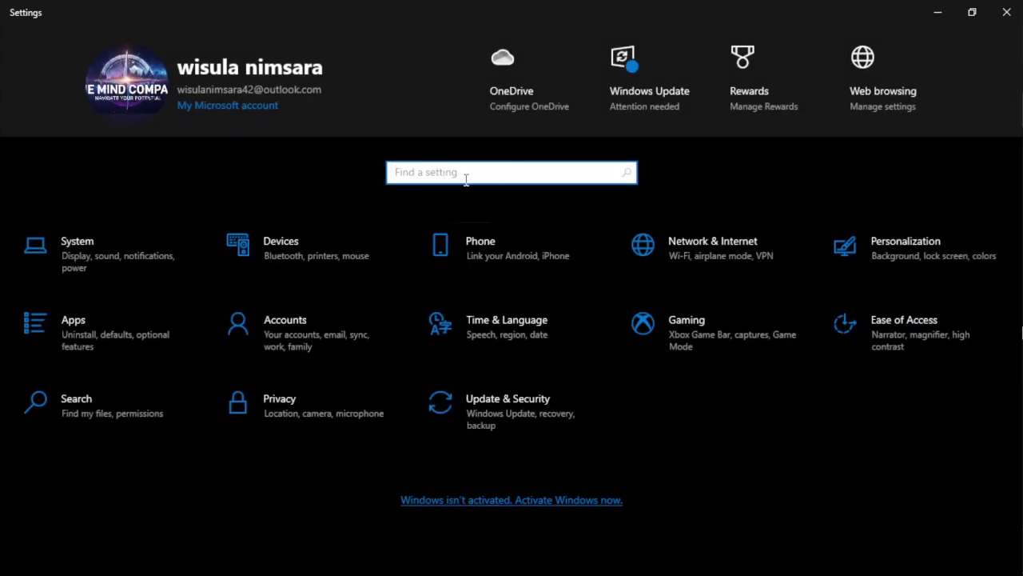
text(act)
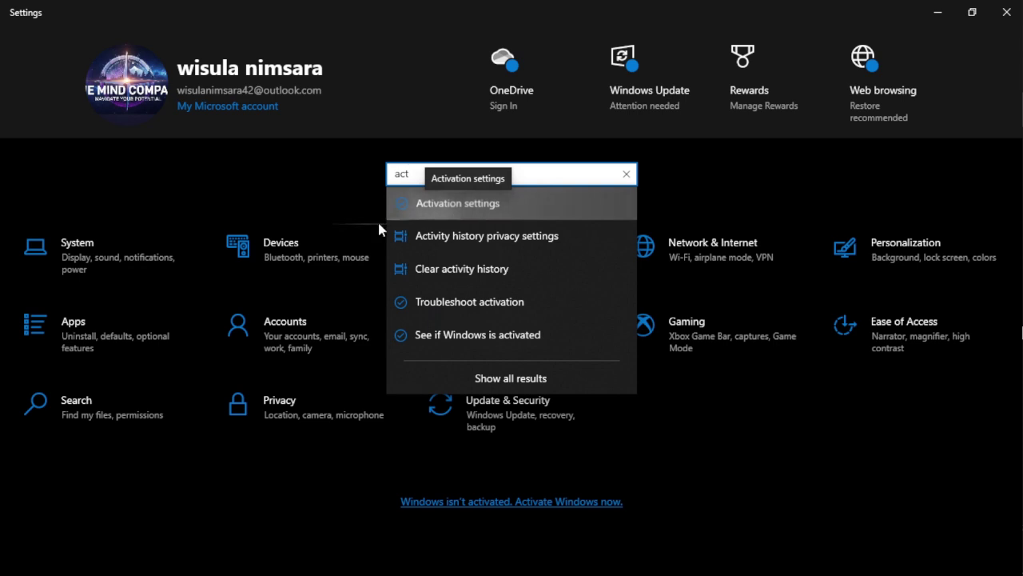
key(Return)
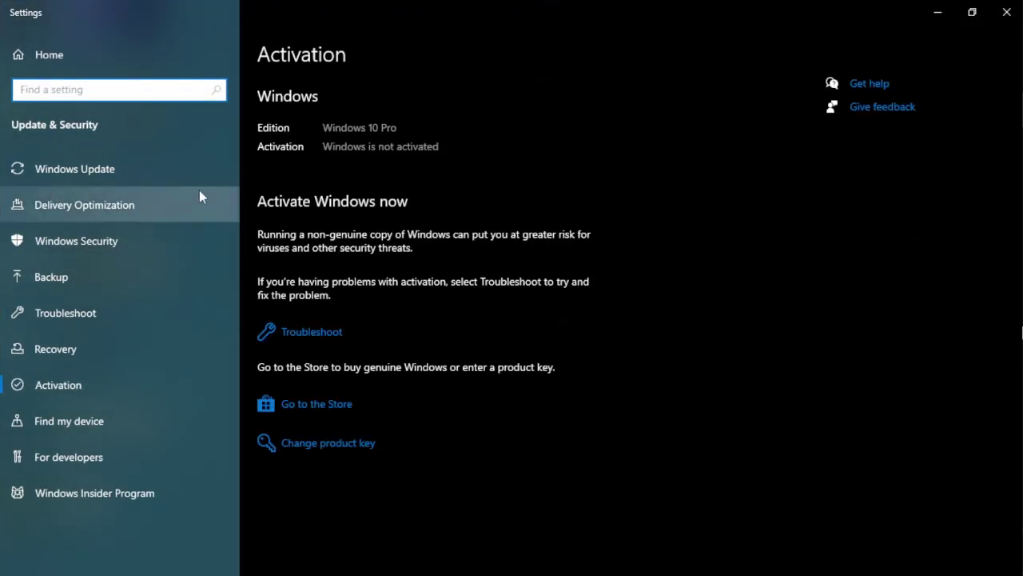
click(326, 444)
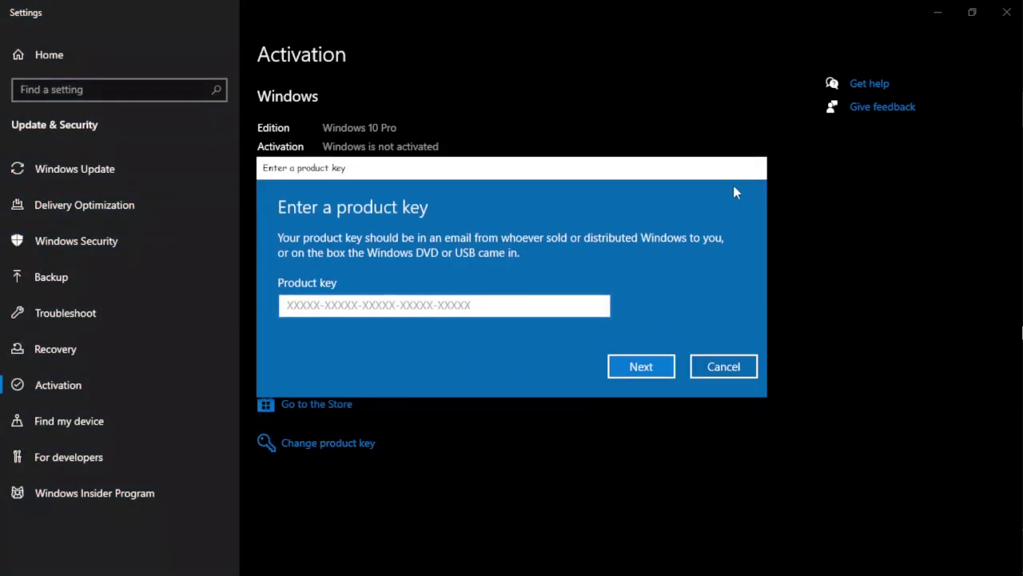
mouse_move(1021, 144)
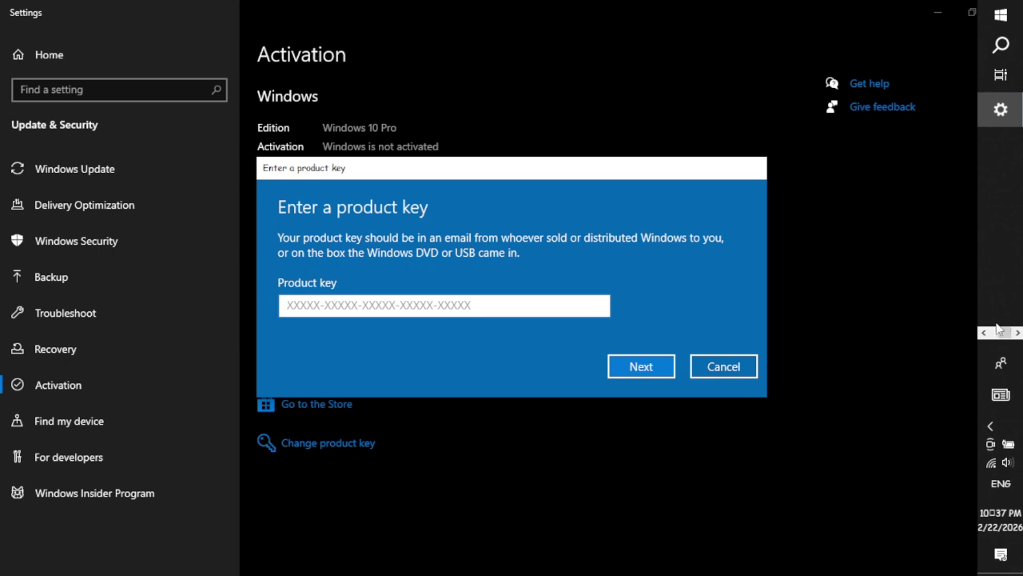
click(988, 332)
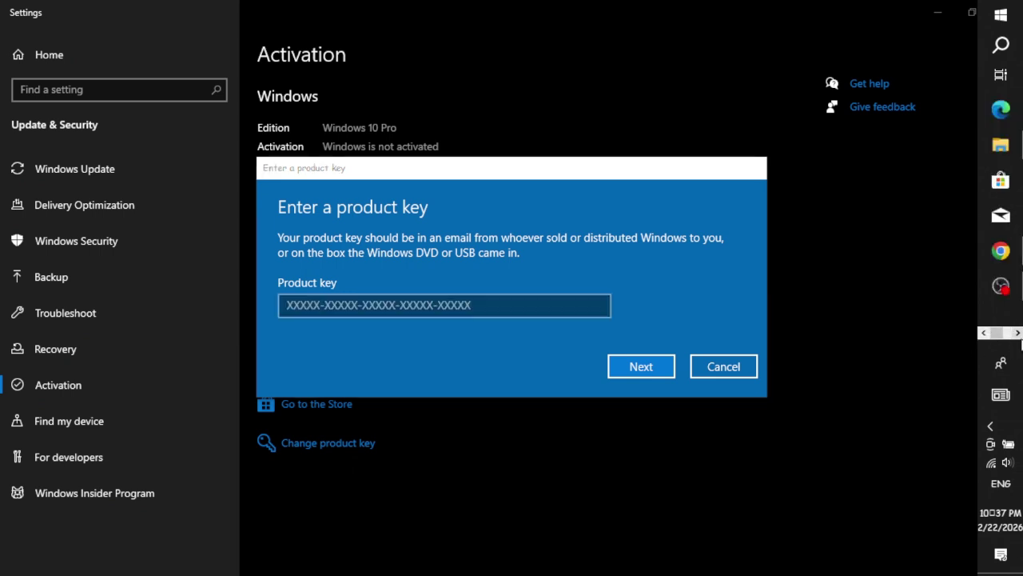
click(1017, 333)
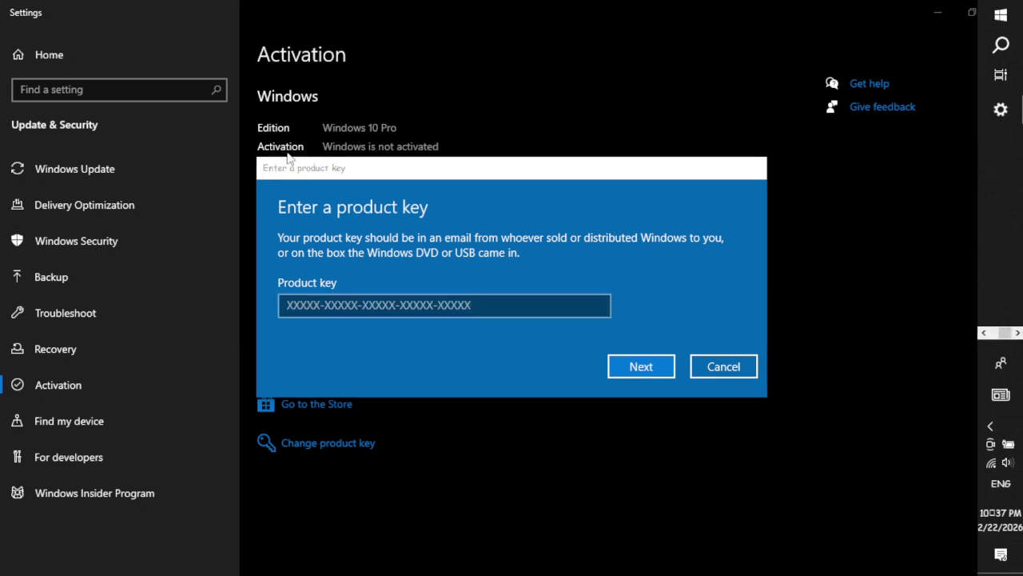
click(698, 366)
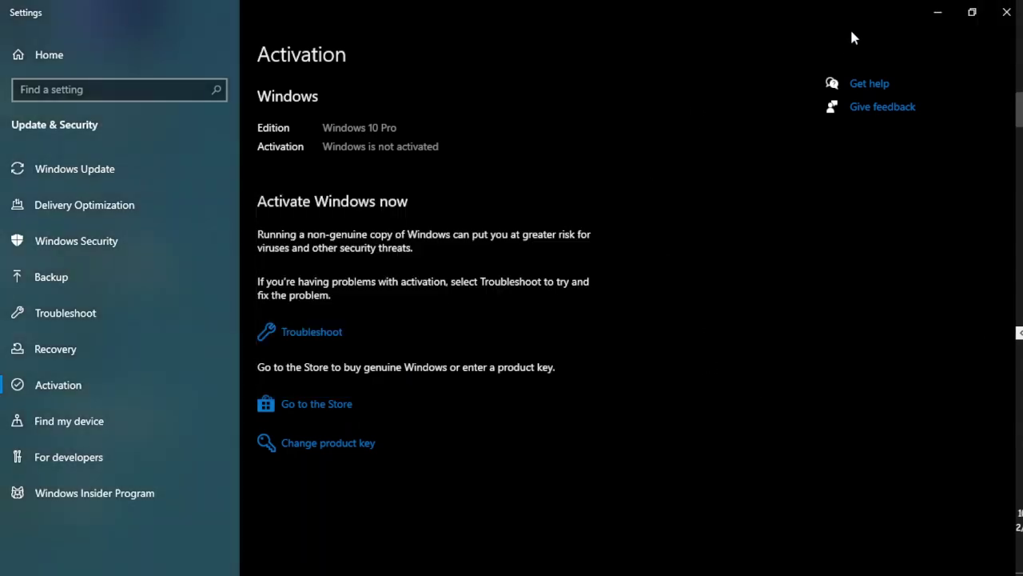
Shrink the Settings window to reach the desktop, and copy the whole product key from key.txt.
click(971, 13)
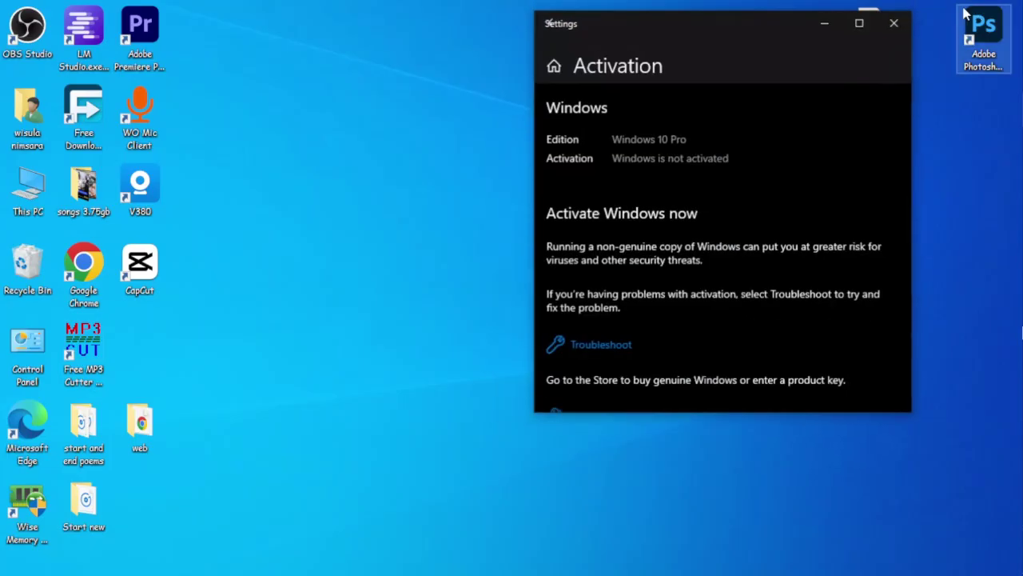
drag(747, 24, 507, 17)
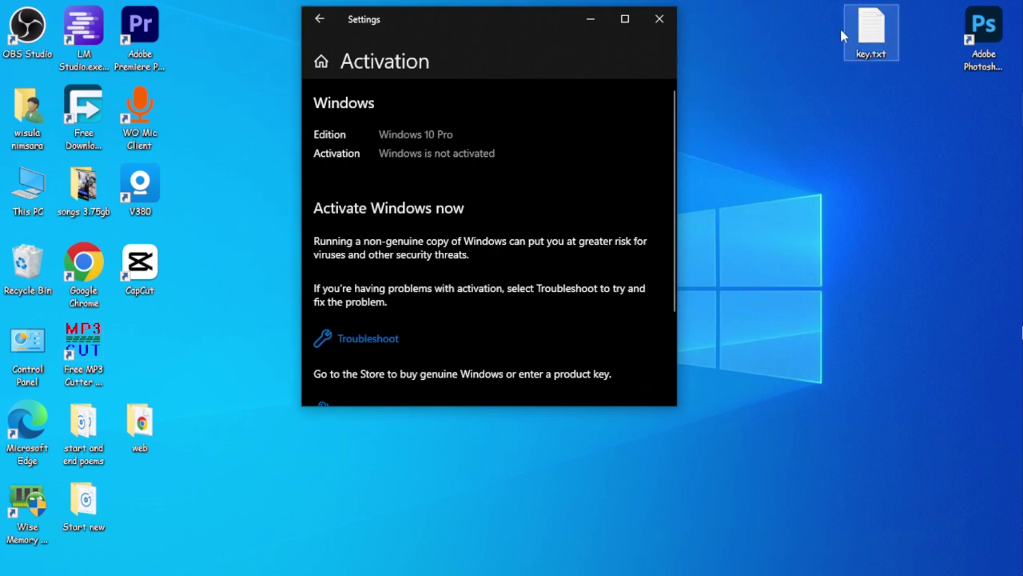
double_click(863, 35)
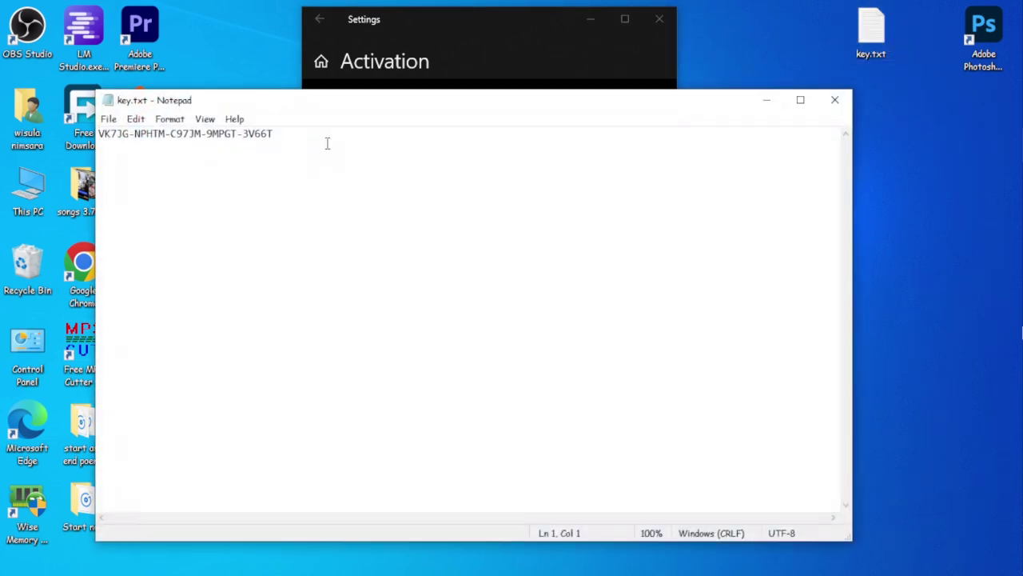
drag(327, 101, 664, 104)
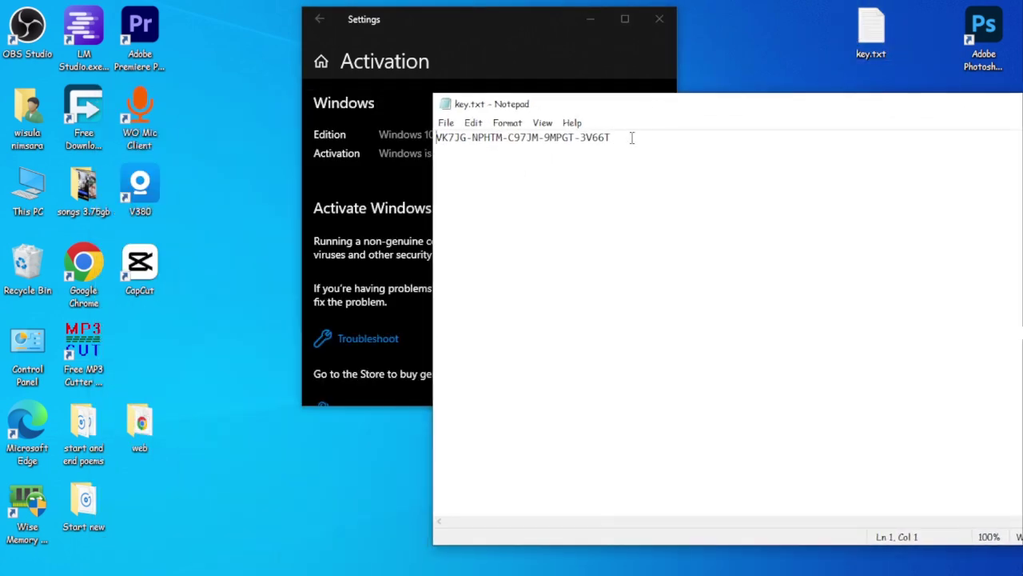
drag(633, 137, 393, 120)
key(ctrl+c)
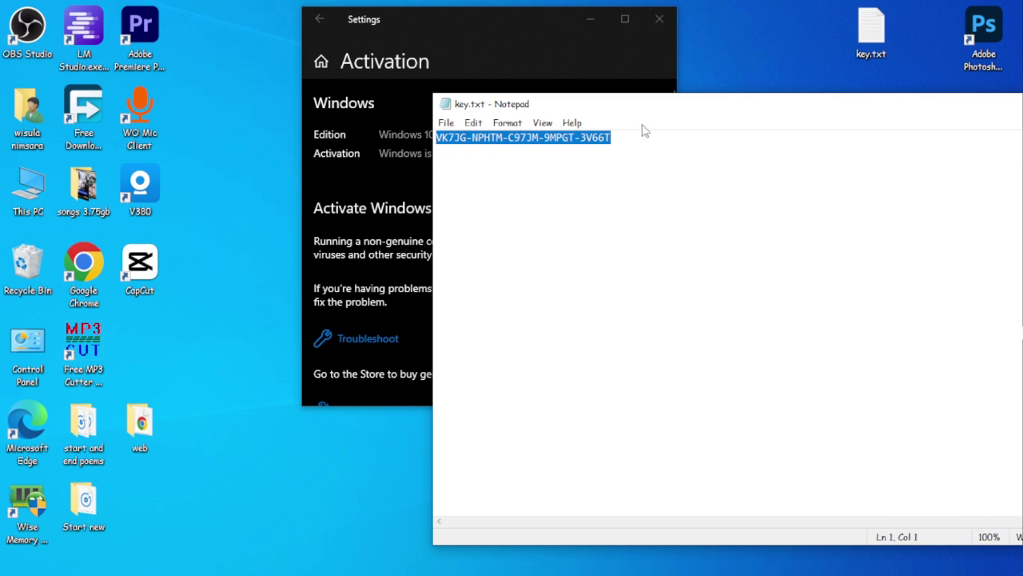
Try to activate Windows by changing the product key to the copied one in the maximized Activation settings, and dismiss the activation dialog.
click(625, 19)
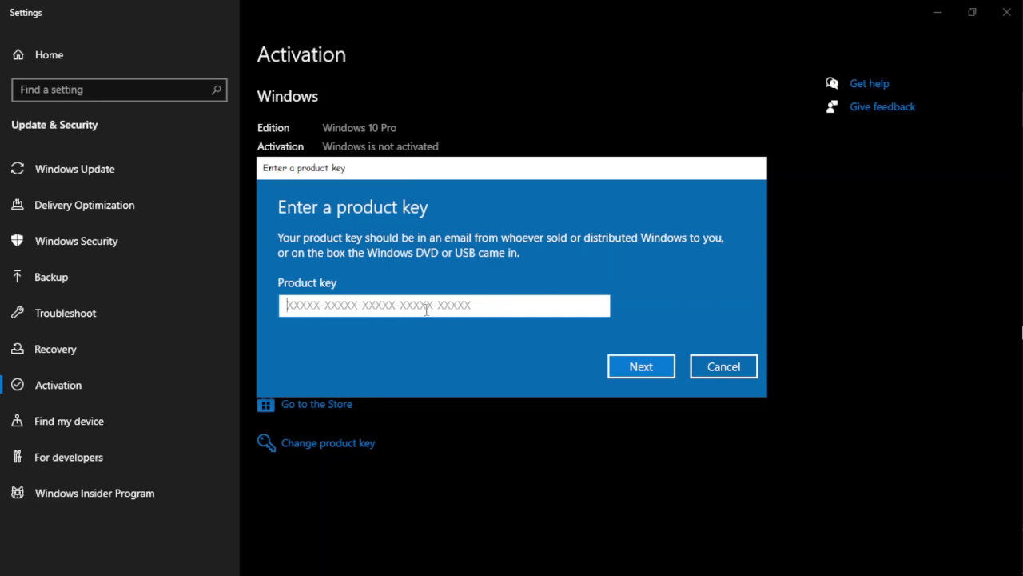
key(ctrl+v)
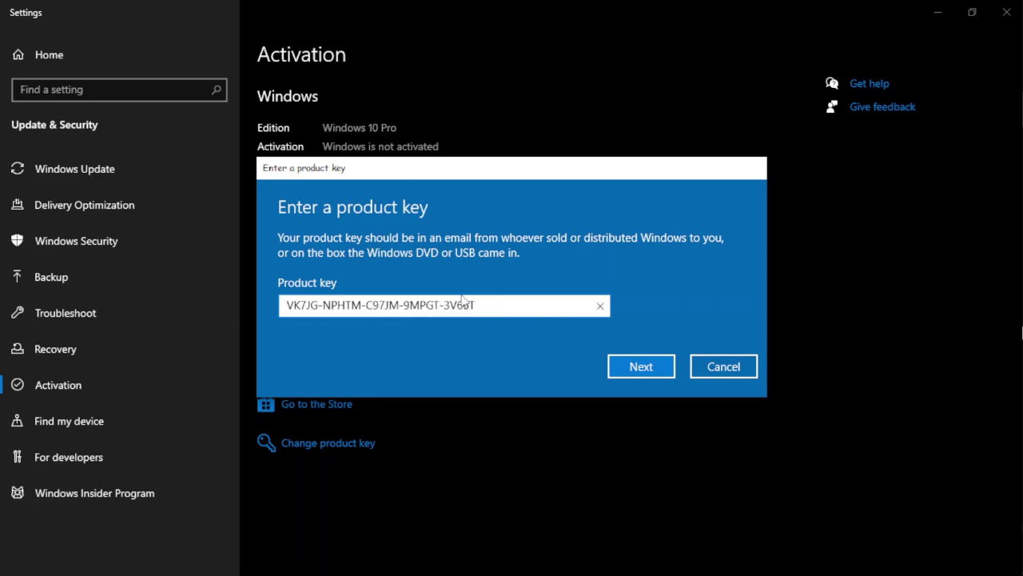
click(640, 365)
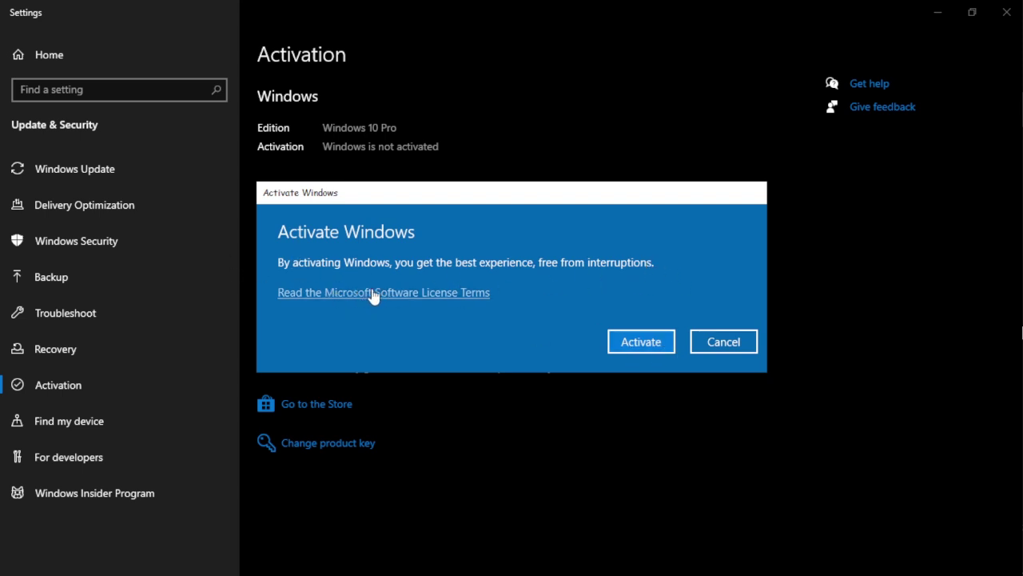
click(630, 344)
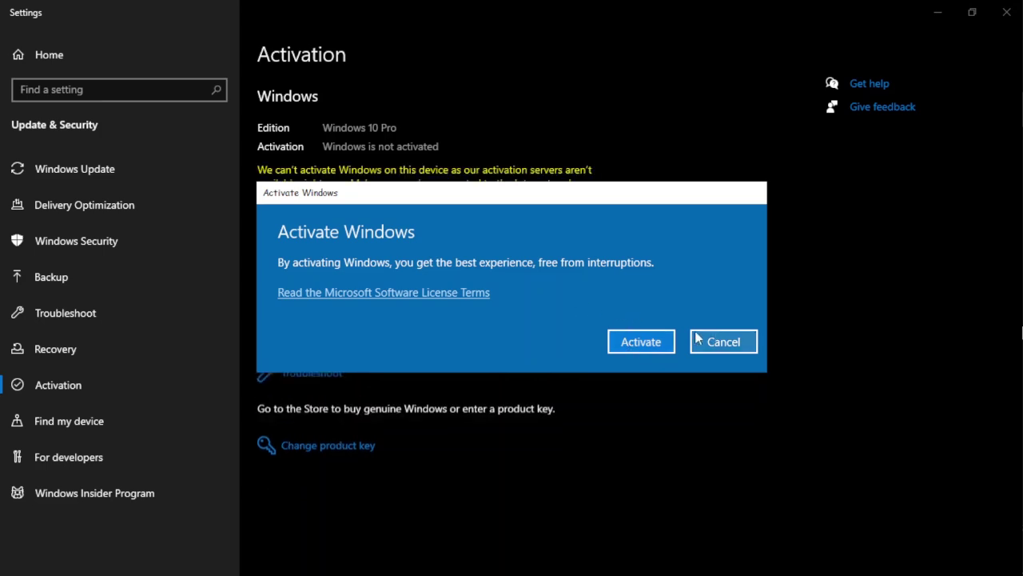
click(723, 343)
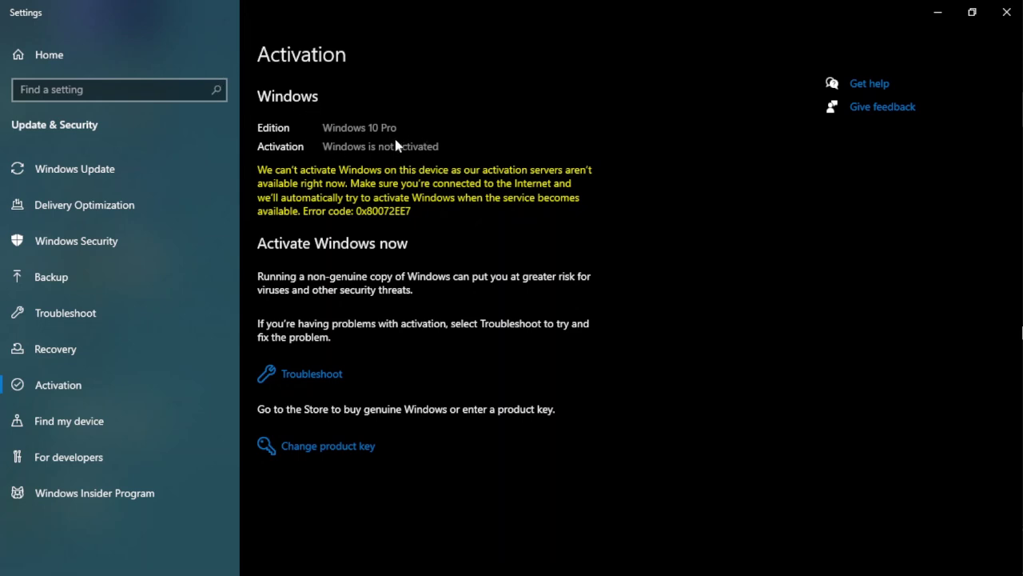
Paste the product key into the change product key dialog again, and cancel at the activation prompt.
click(327, 447)
key(ctrl+v)
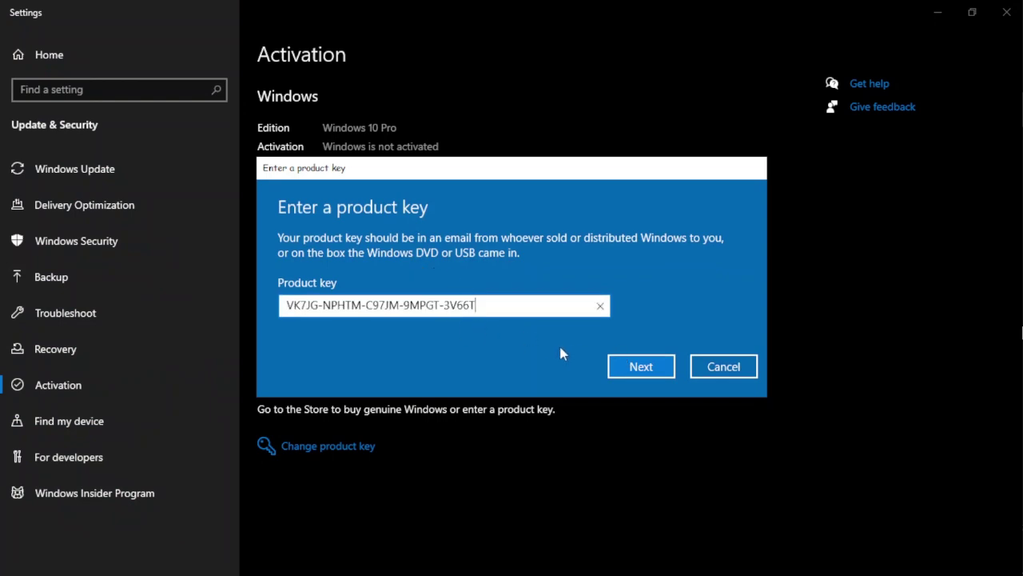
click(644, 365)
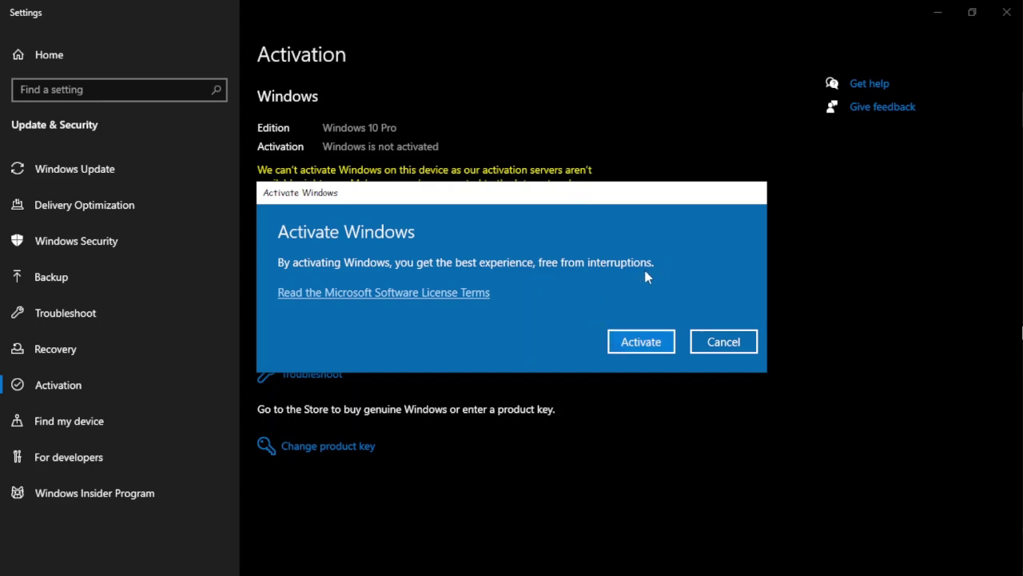
click(700, 345)
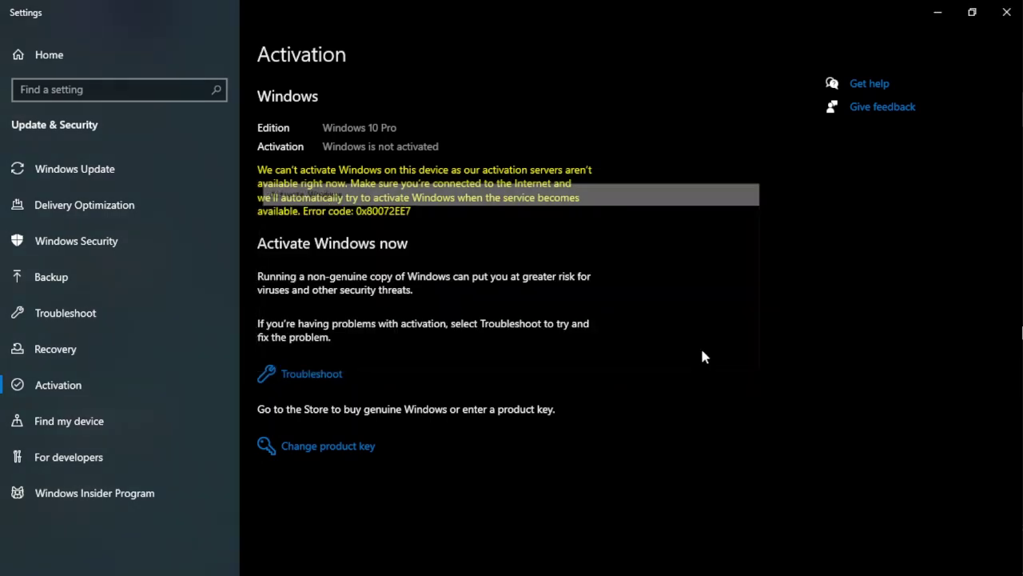
Return to the settings home page and reopen the Activation settings to check the Windows activation status.
click(16, 53)
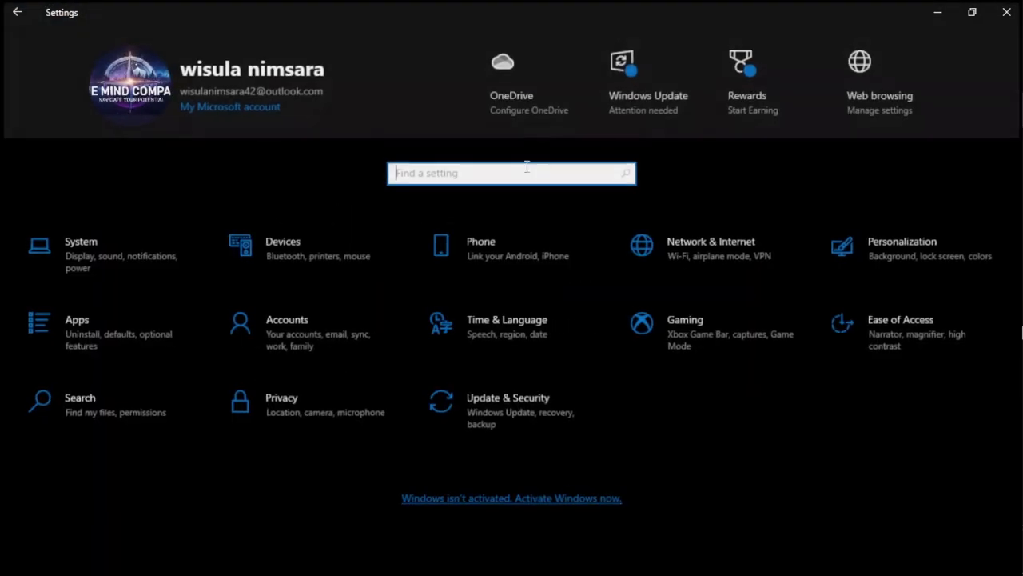
text(ac)
text(t)
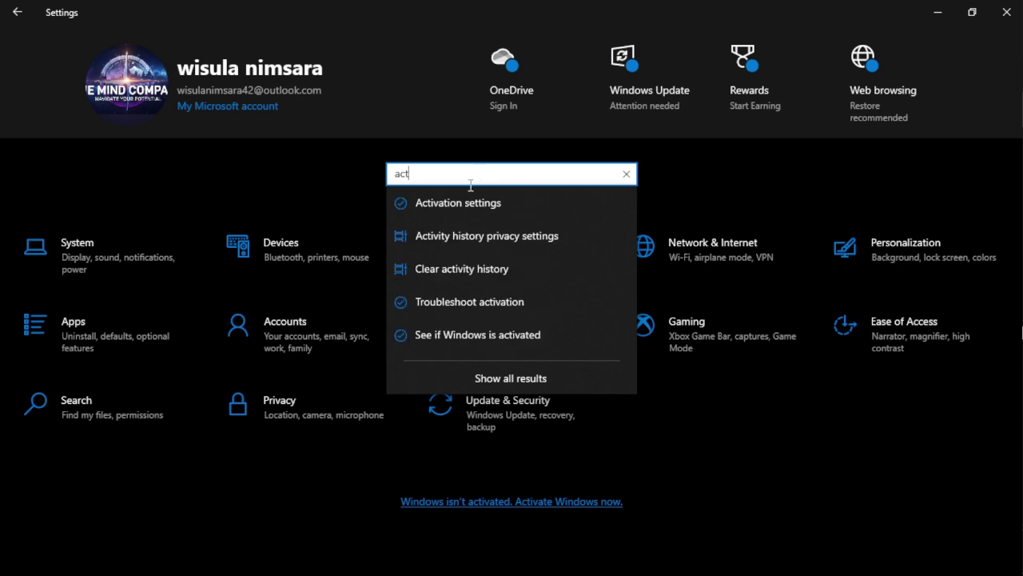
click(466, 204)
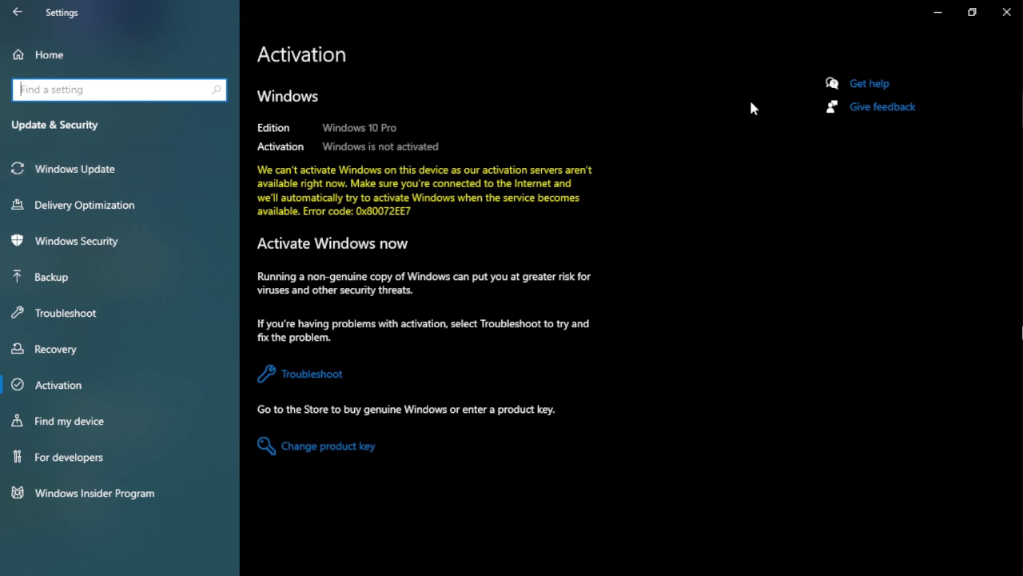
Close the Settings window and move the key.txt window so that it is fully visible on the desktop.
click(1006, 12)
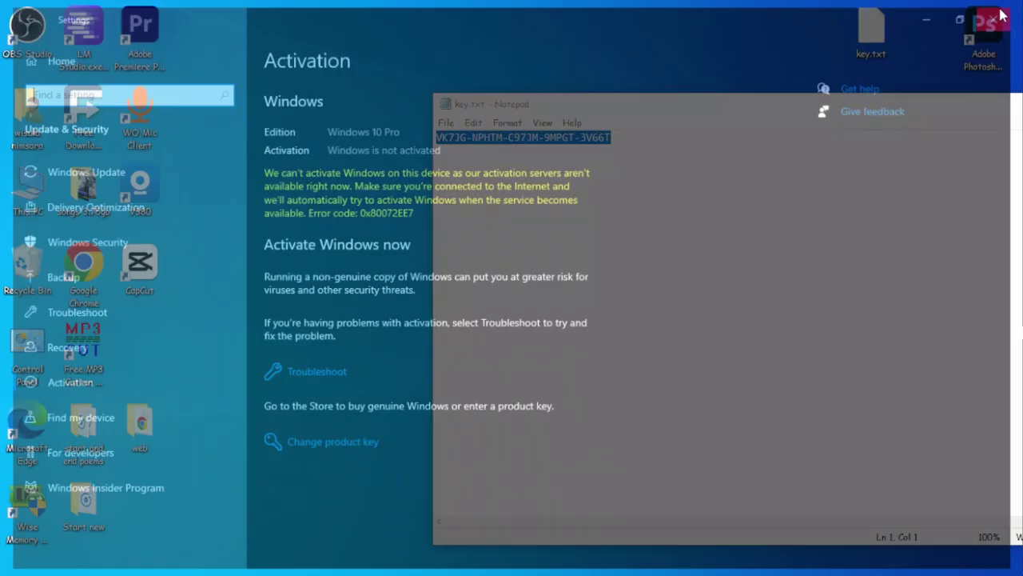
drag(644, 108, 393, 80)
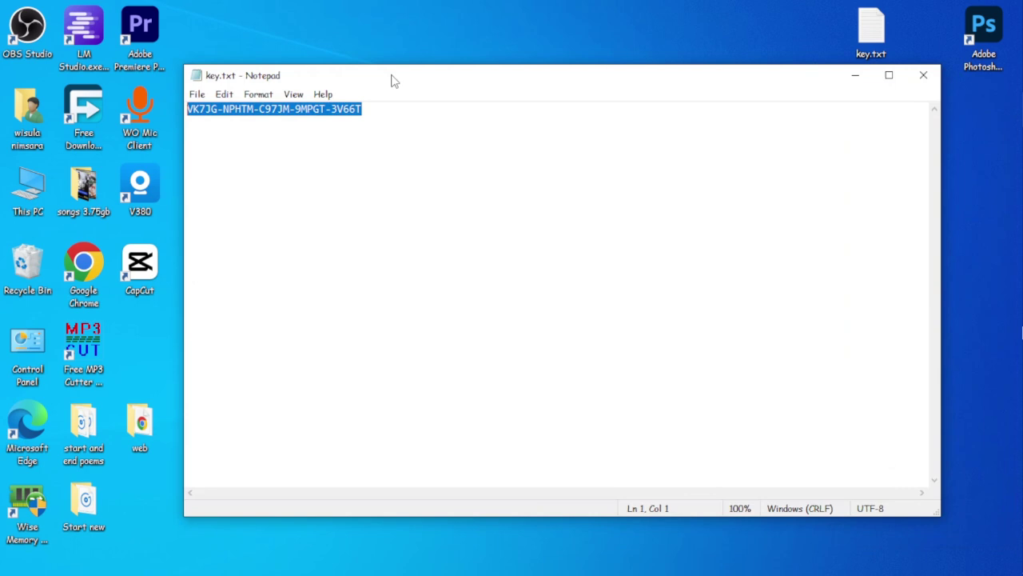